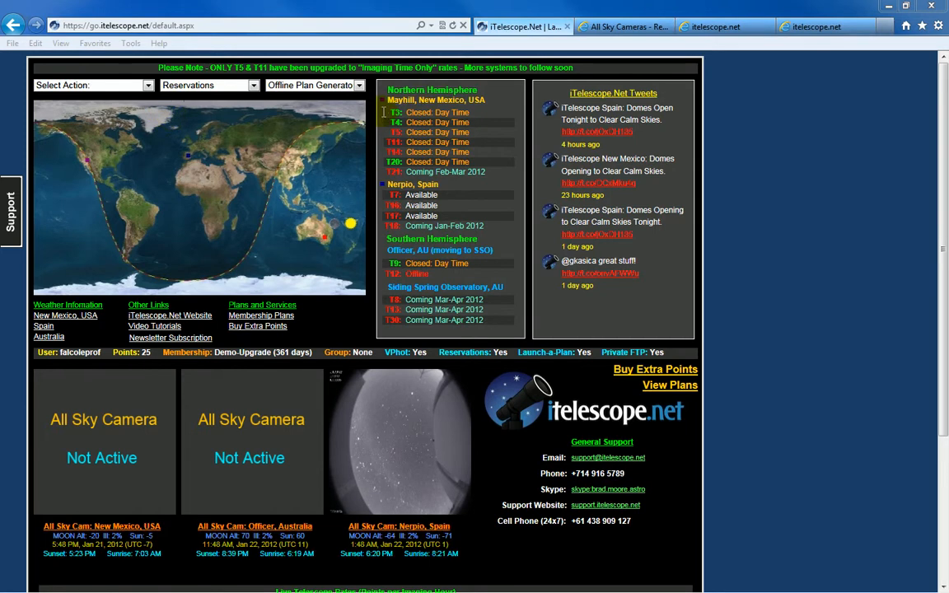
Review the points total of the latest transaction in the account history, and return to the telescope launchpad.
click(147, 86)
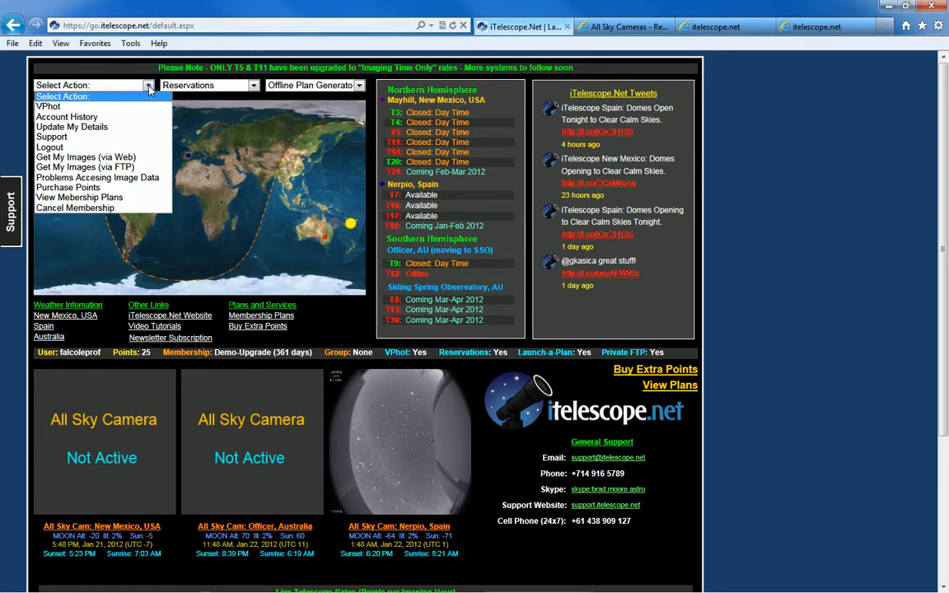
click(105, 120)
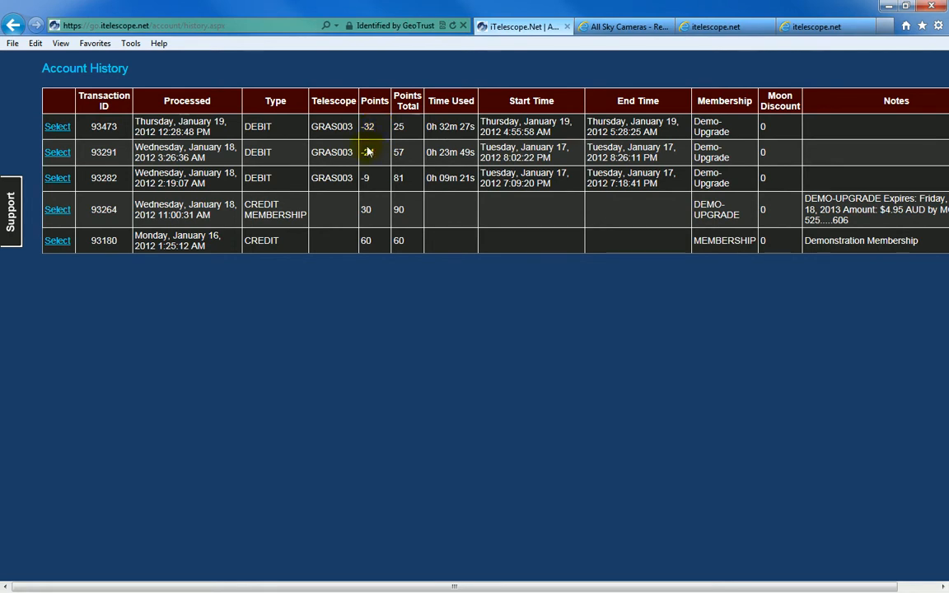
double_click(398, 128)
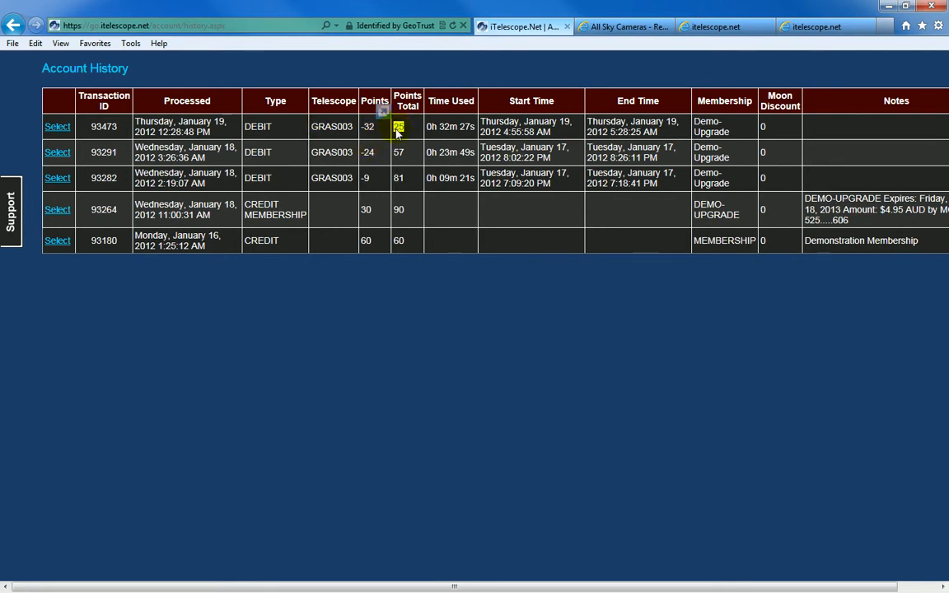
click(13, 26)
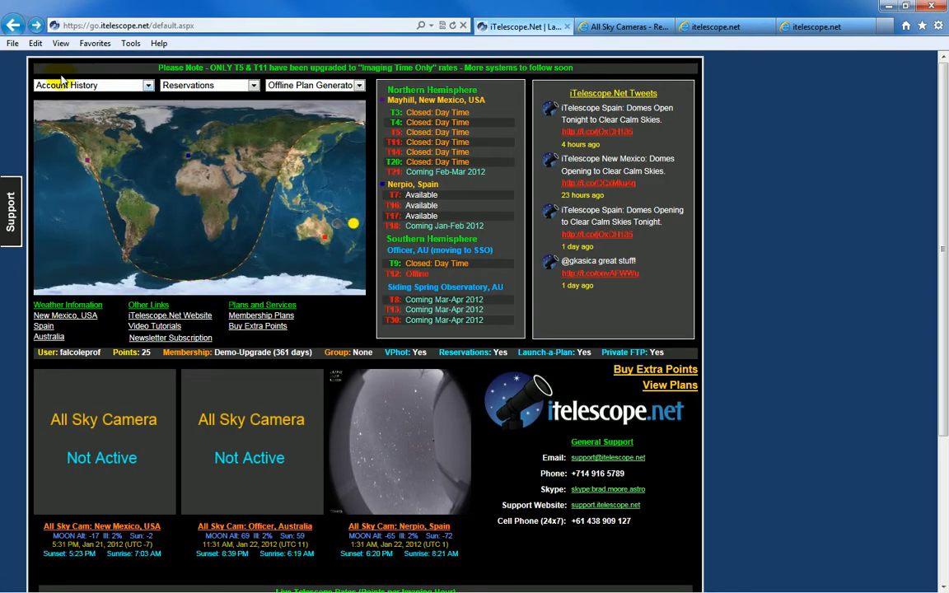
click(132, 84)
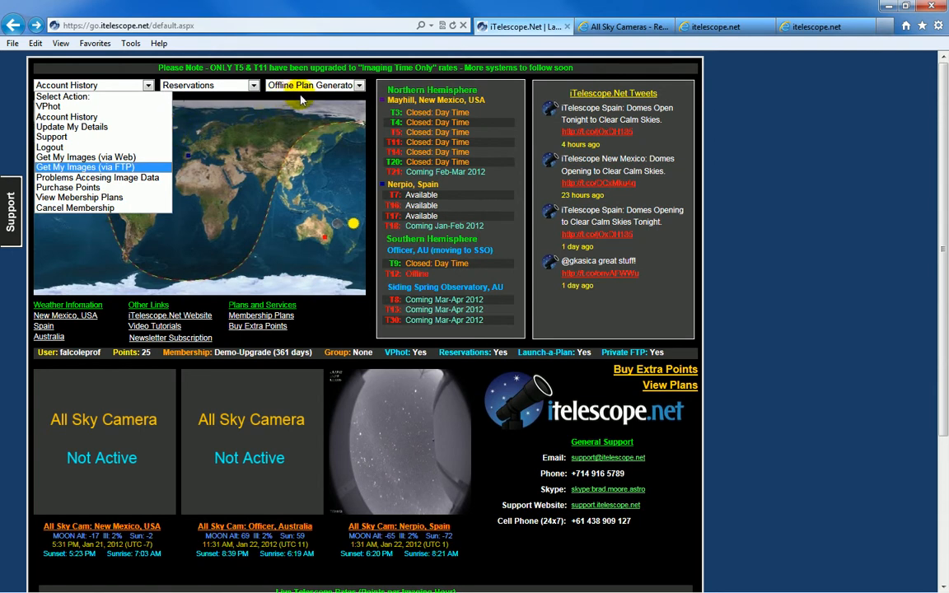
click(326, 313)
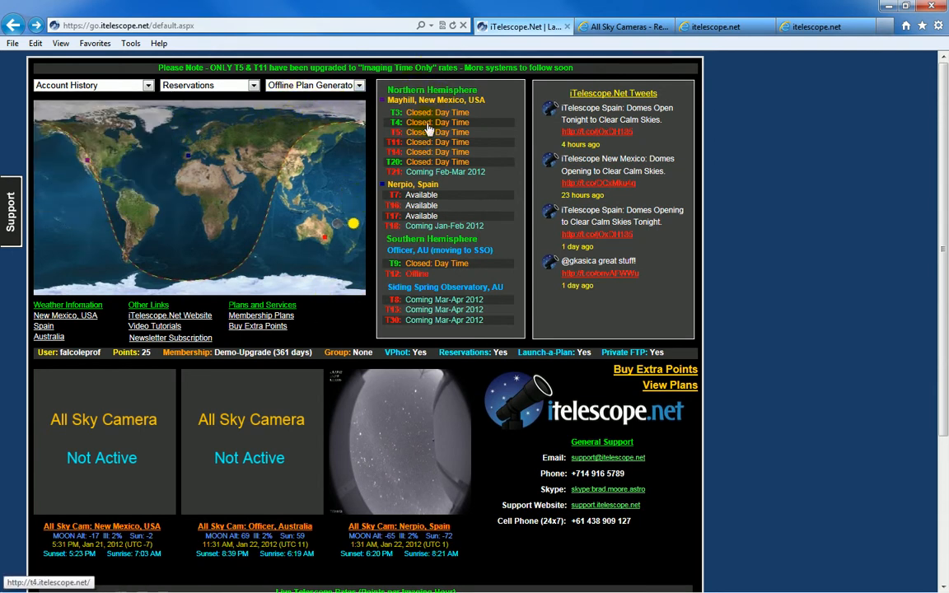
scroll(425, 137, down, 3)
scroll(424, 109, up, 3)
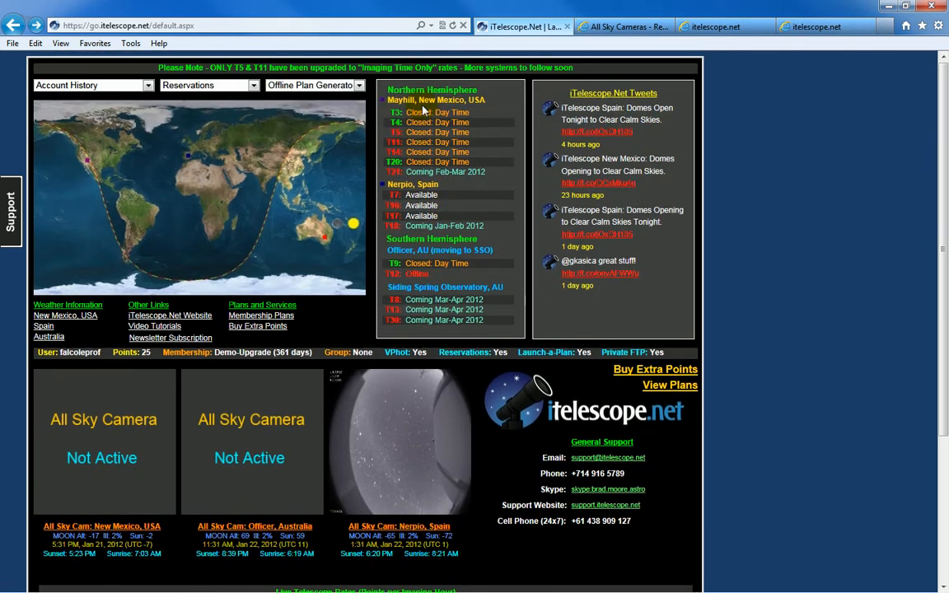
Open telescope T3 at Mayhill, New Mexico, and look over its welcome page and reservation section.
click(424, 112)
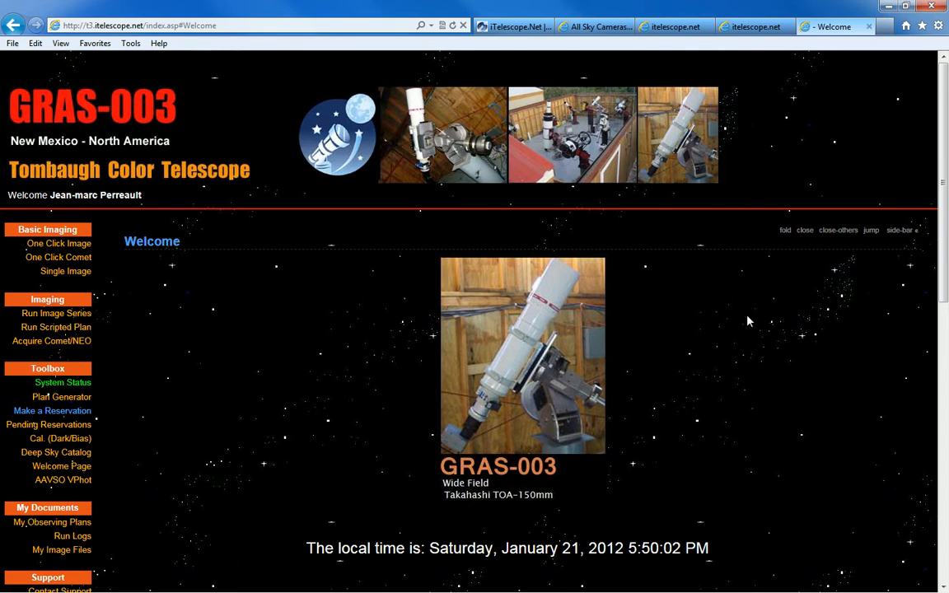
scroll(742, 323, down, 2)
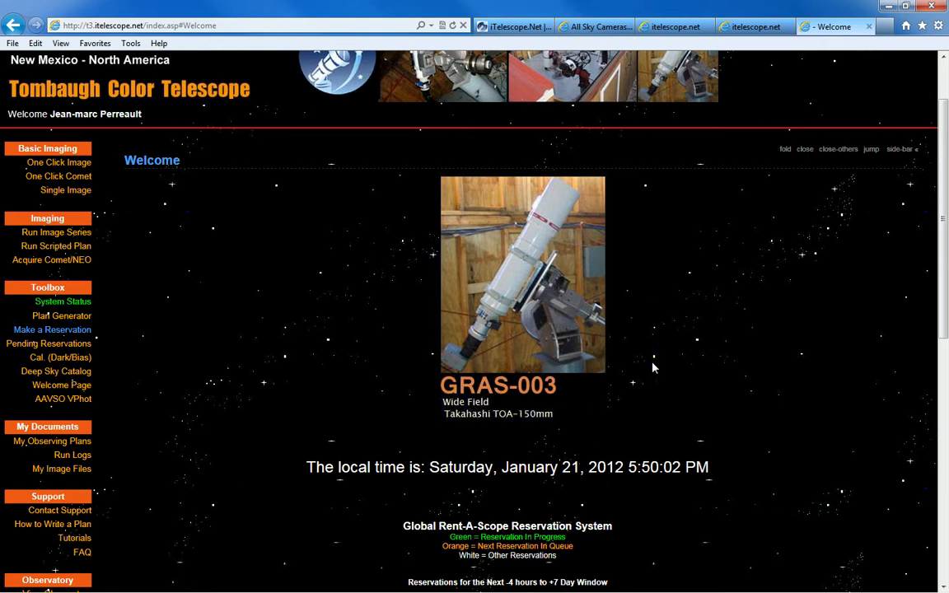
scroll(586, 324, down, 2)
scroll(406, 422, down, 2)
scroll(280, 402, up, 4)
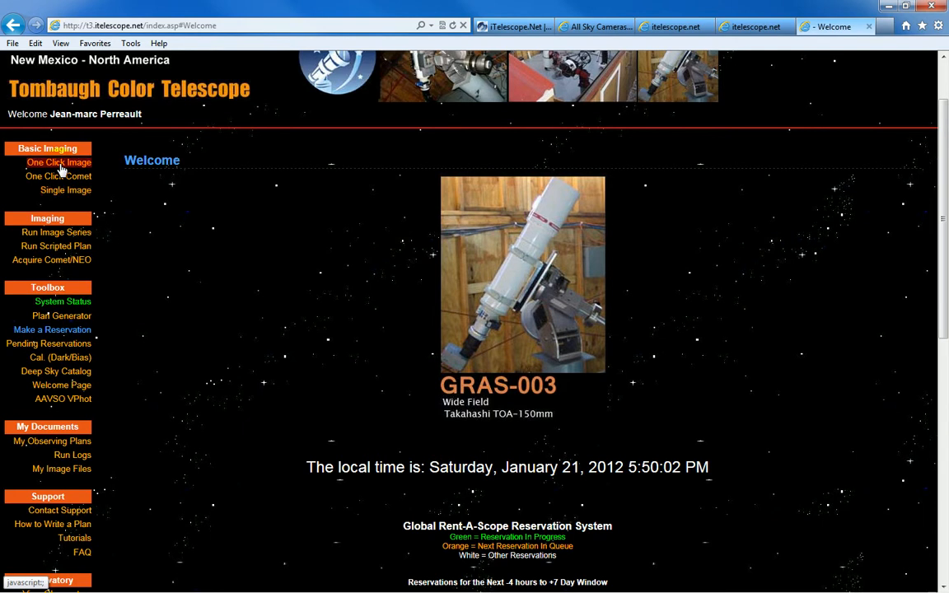
Open the One Click Image page and examine the Tonight's Finest Objects table, including elevations and exposure times.
click(59, 162)
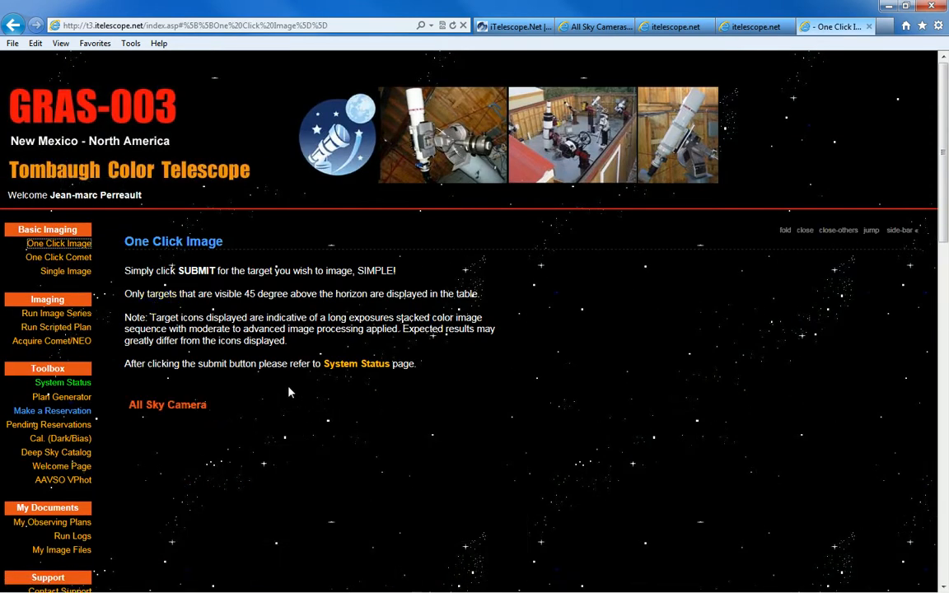
scroll(349, 397, down, 4)
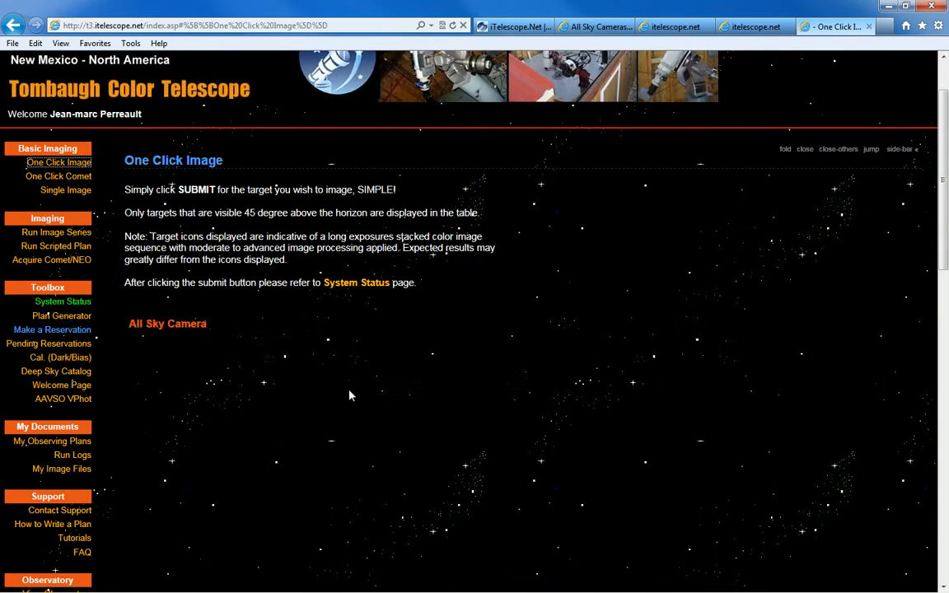
scroll(314, 384, down, 5)
scroll(292, 381, down, 1)
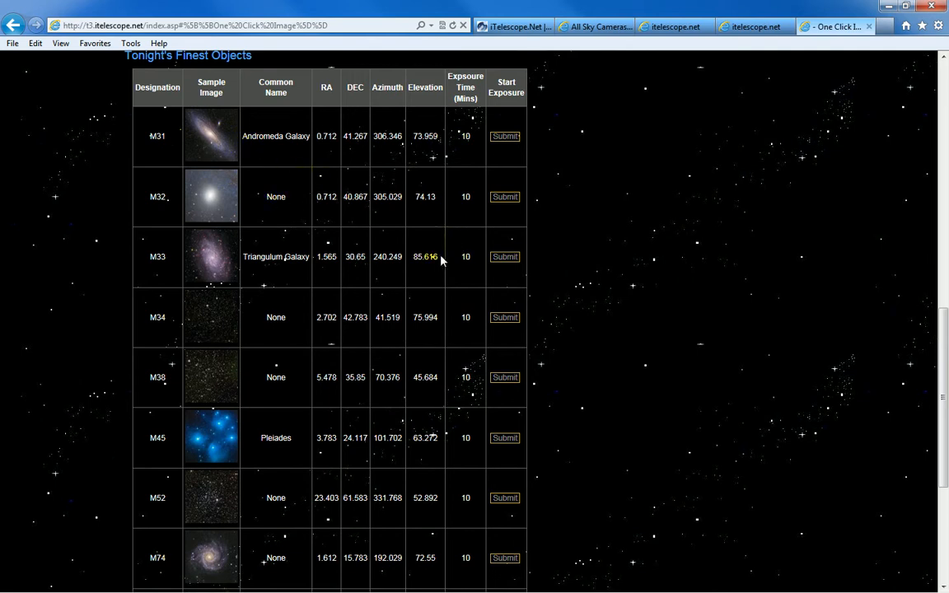
scroll(441, 247, down, 1)
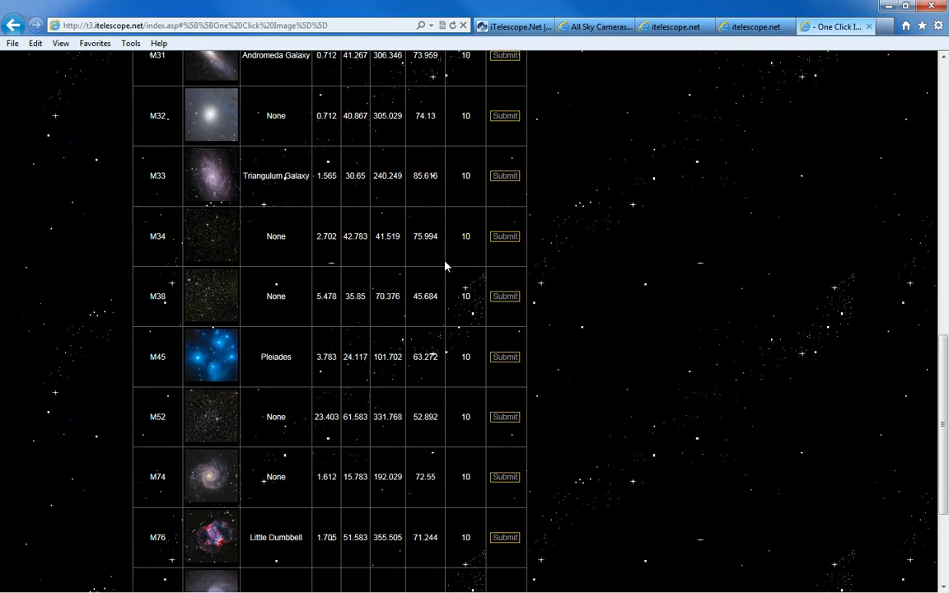
scroll(446, 255, down, 1)
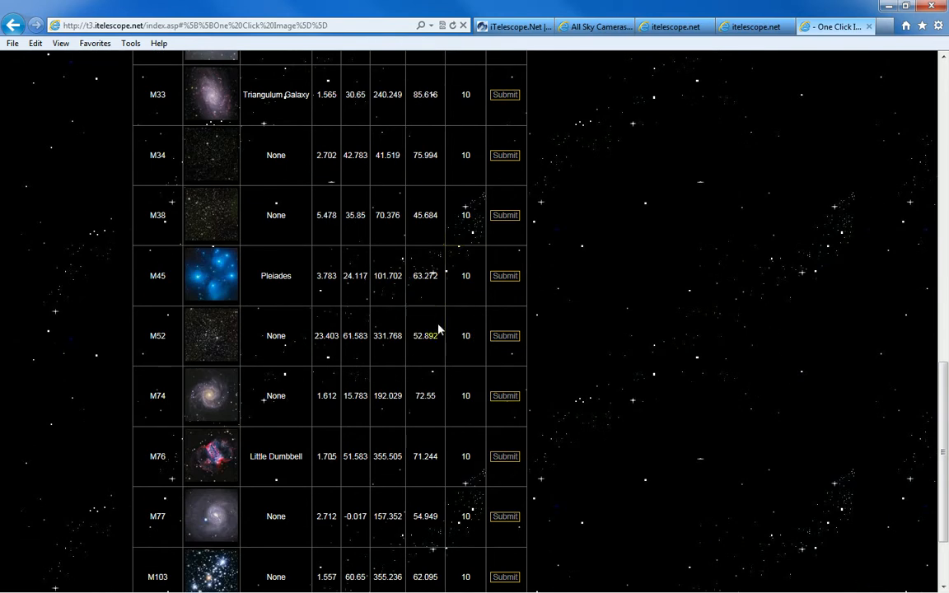
scroll(439, 330, down, 1)
scroll(449, 332, down, 1)
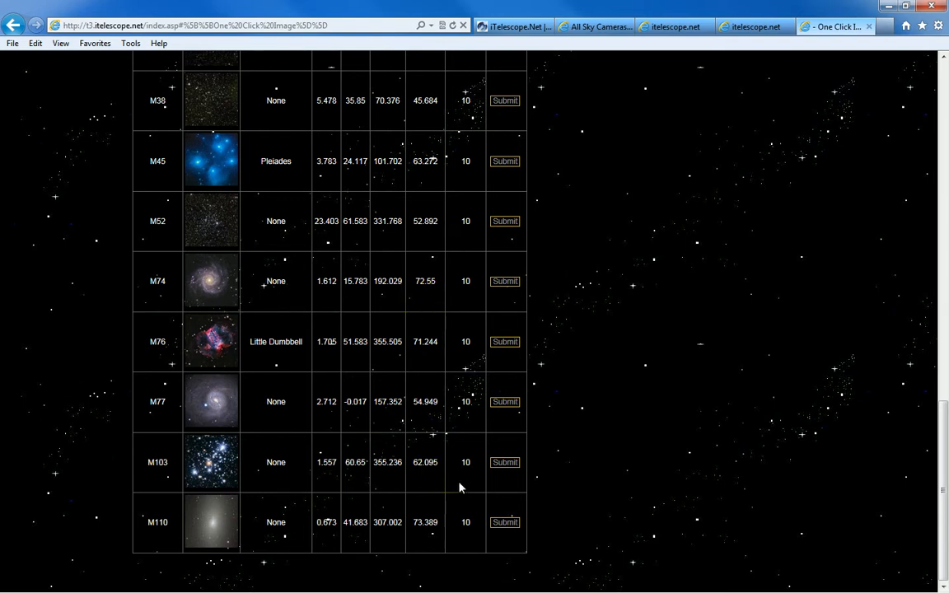
scroll(460, 488, up, 3)
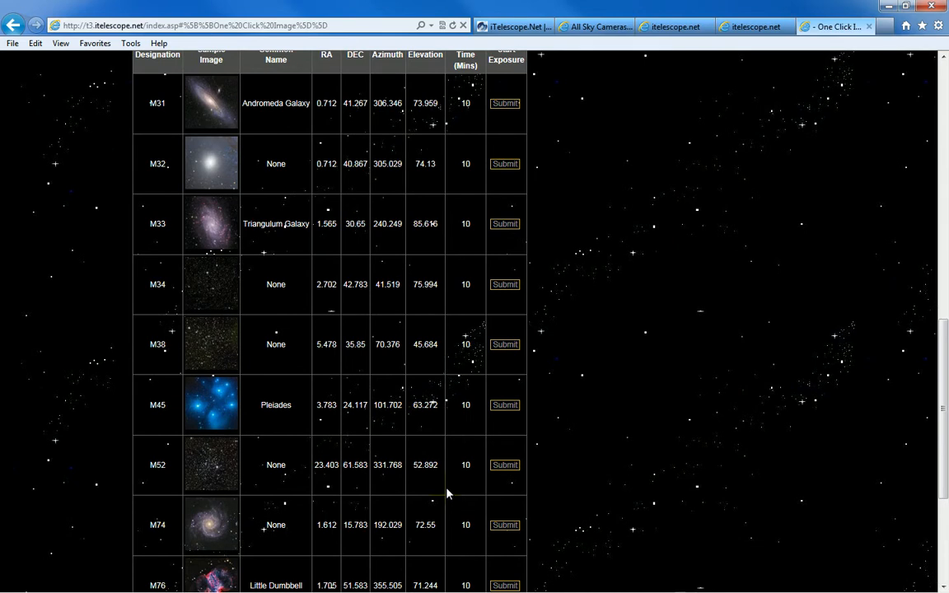
scroll(449, 493, down, 3)
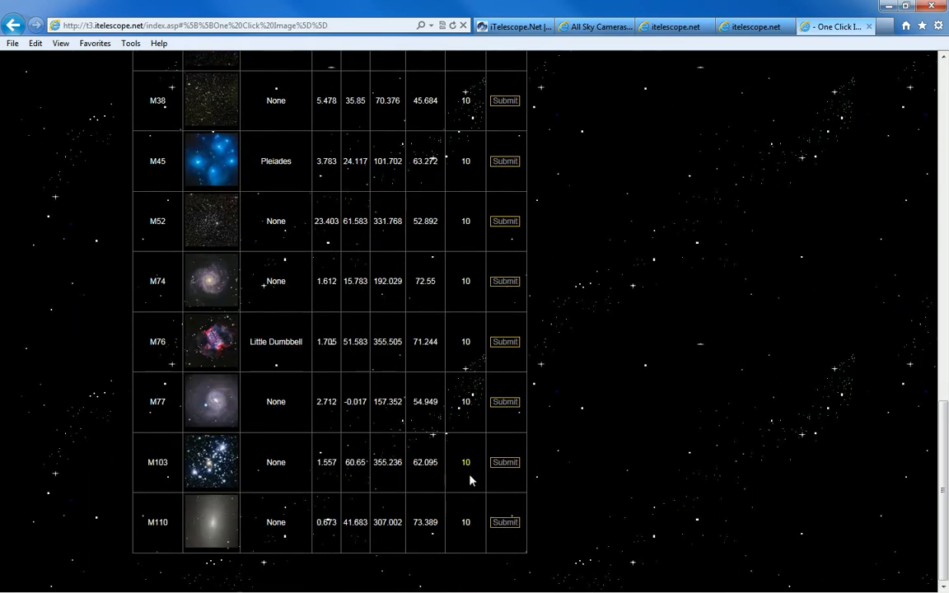
scroll(470, 480, up, 1)
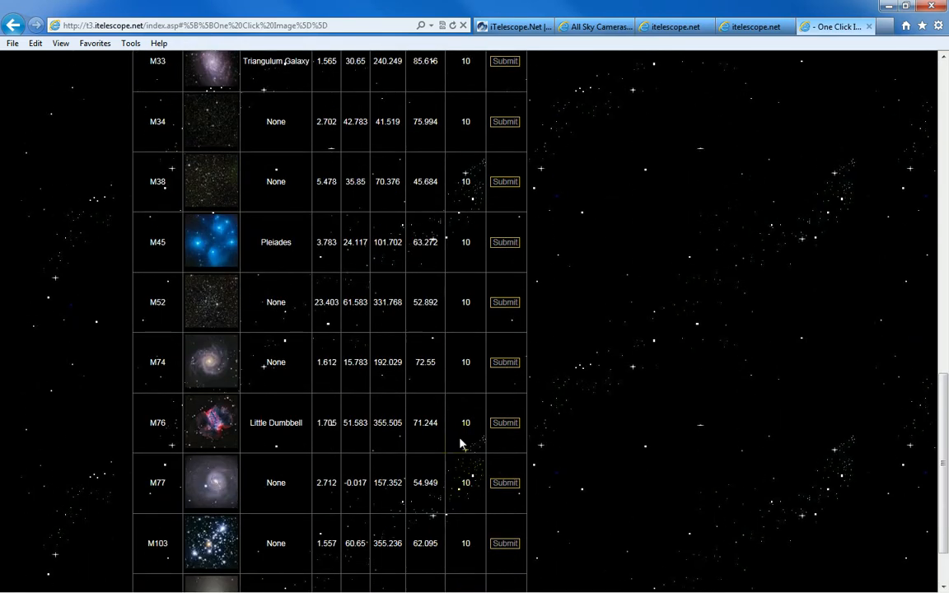
scroll(461, 395, up, 5)
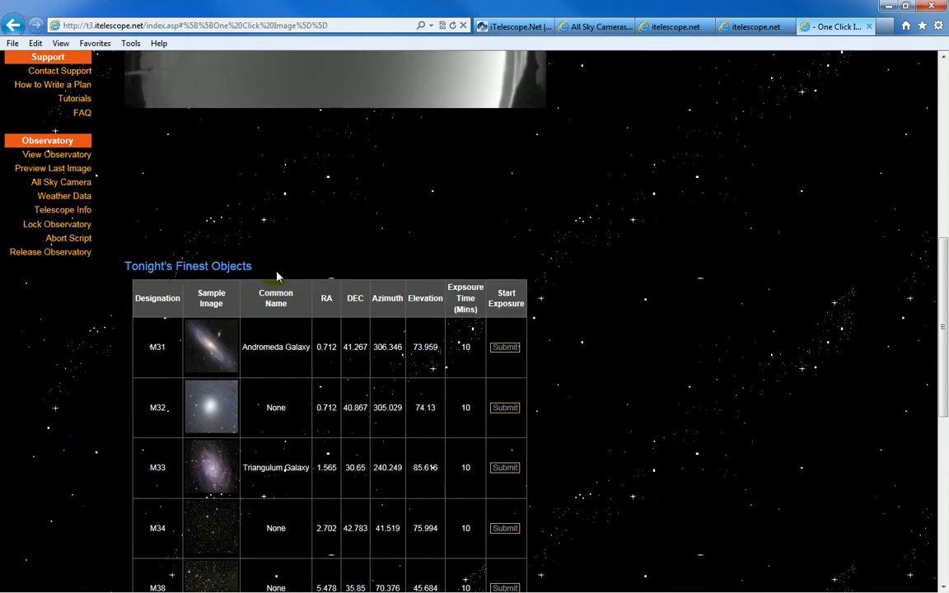
scroll(281, 270, down, 3)
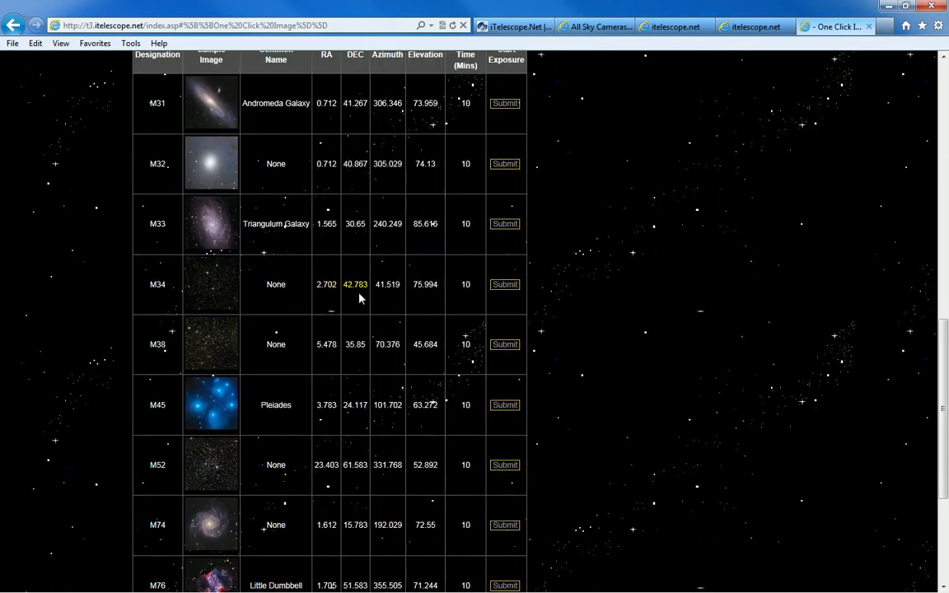
scroll(358, 297, down, 3)
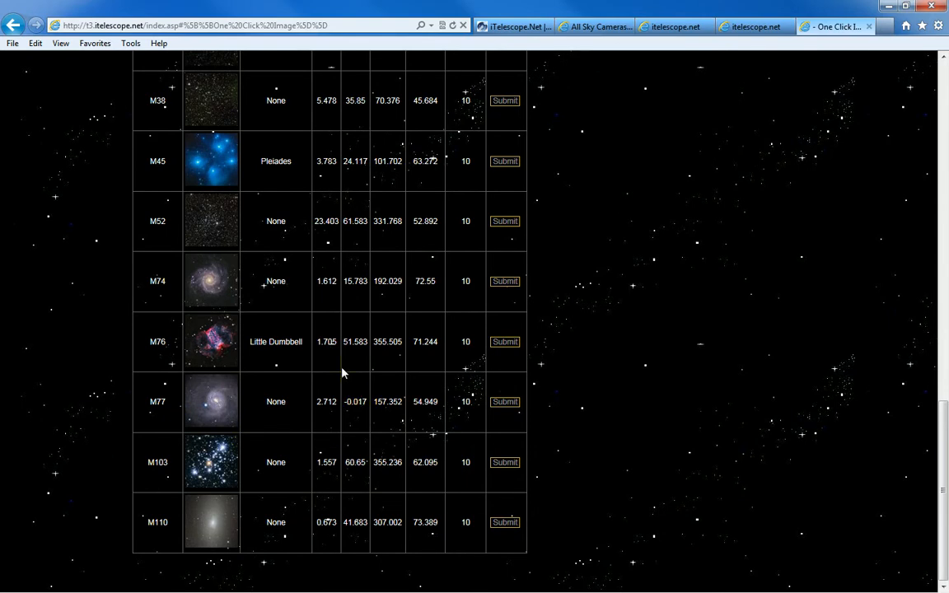
scroll(343, 374, up, 10)
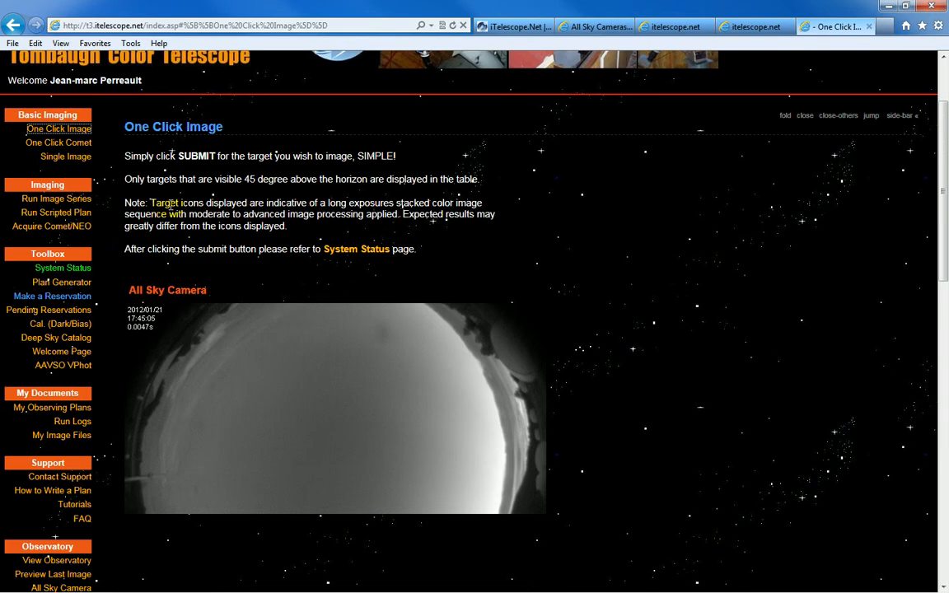
scroll(98, 195, up, 2)
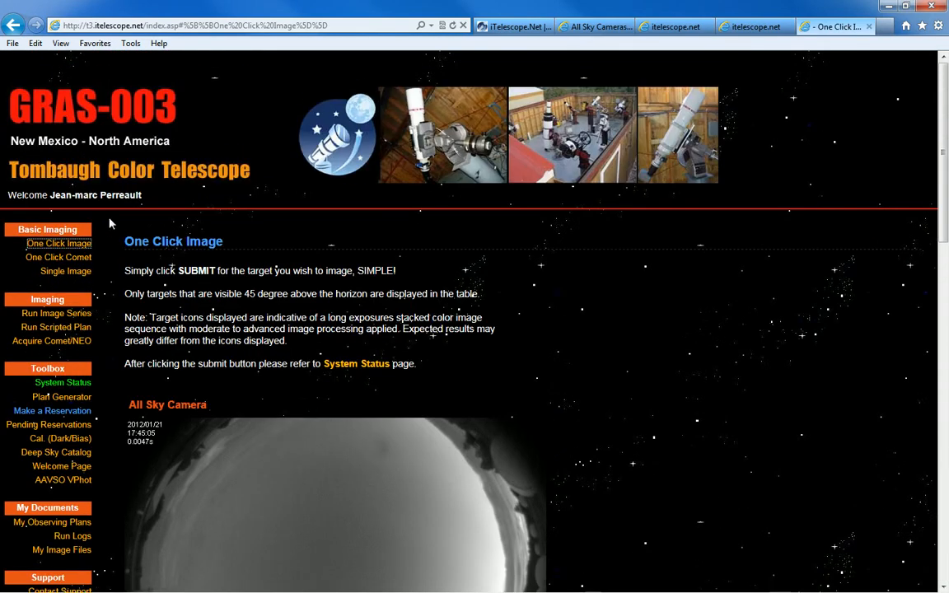
Set up a single image acquisition with m31 as the target name and retrieve the target's coordinates.
click(60, 273)
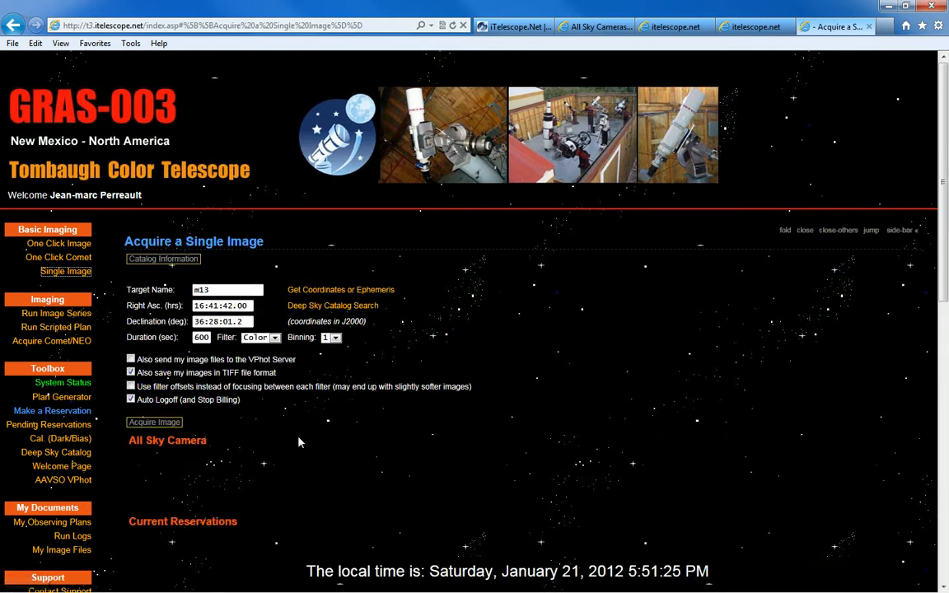
click(222, 288)
click(221, 288)
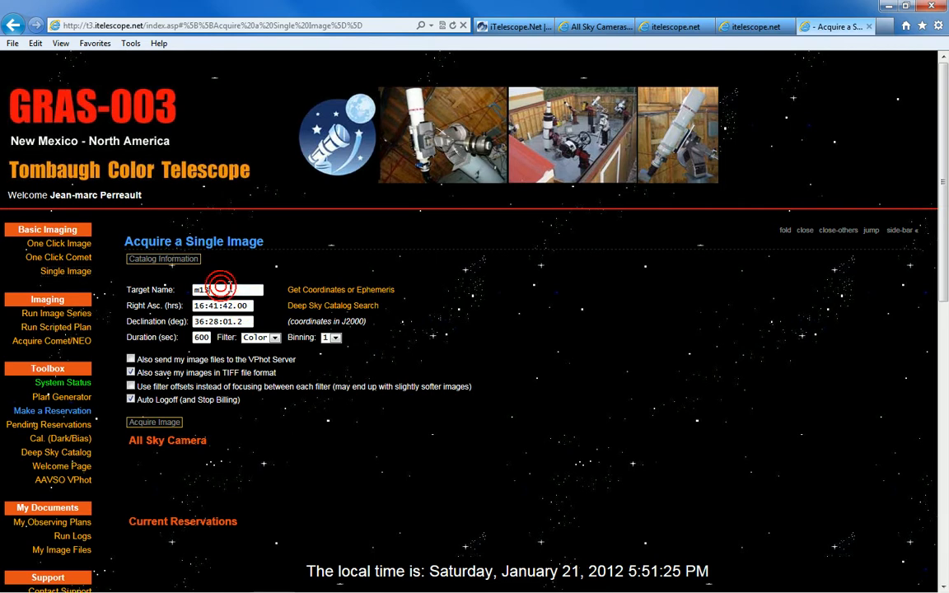
key(BackSpace)
key(BackSpace)
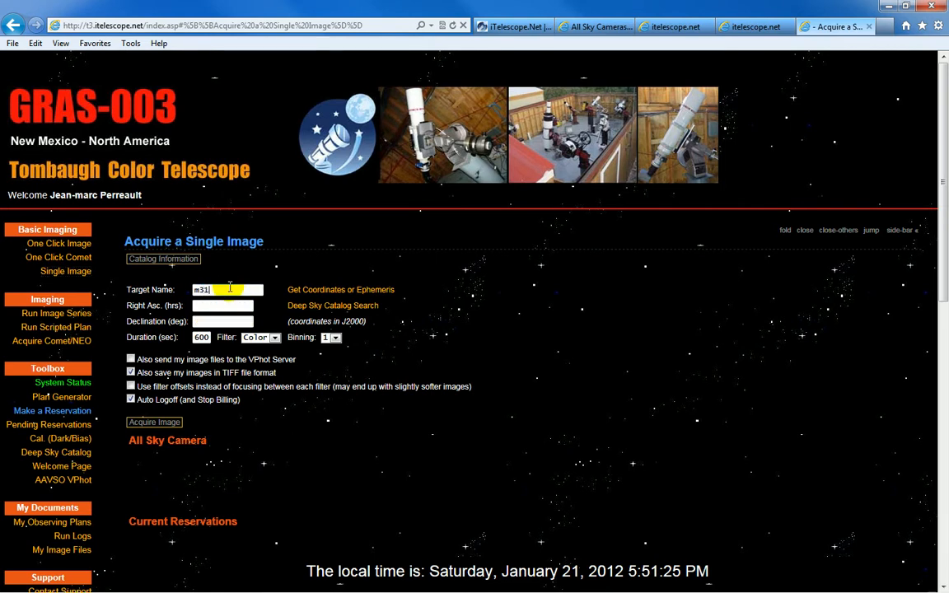
click(324, 293)
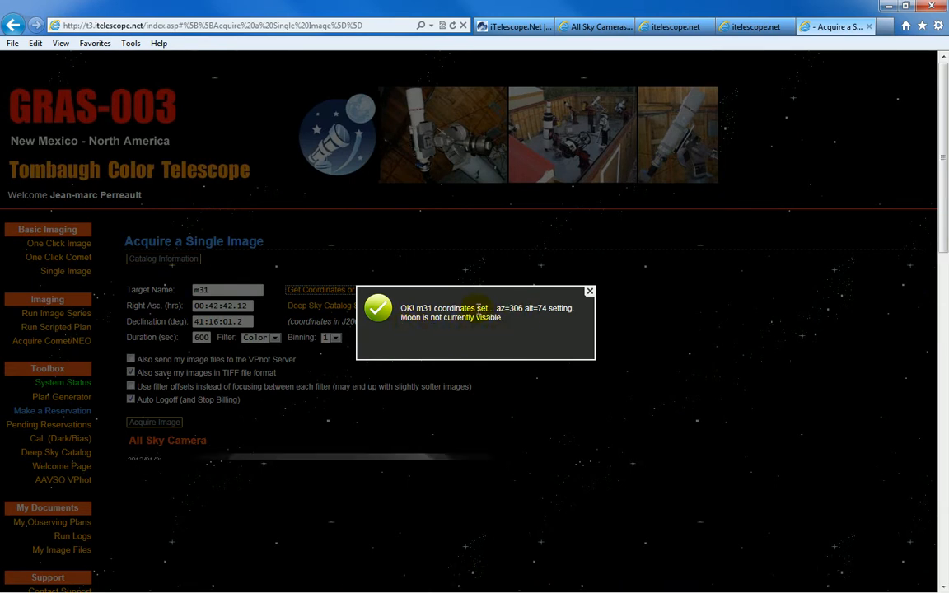
click(590, 293)
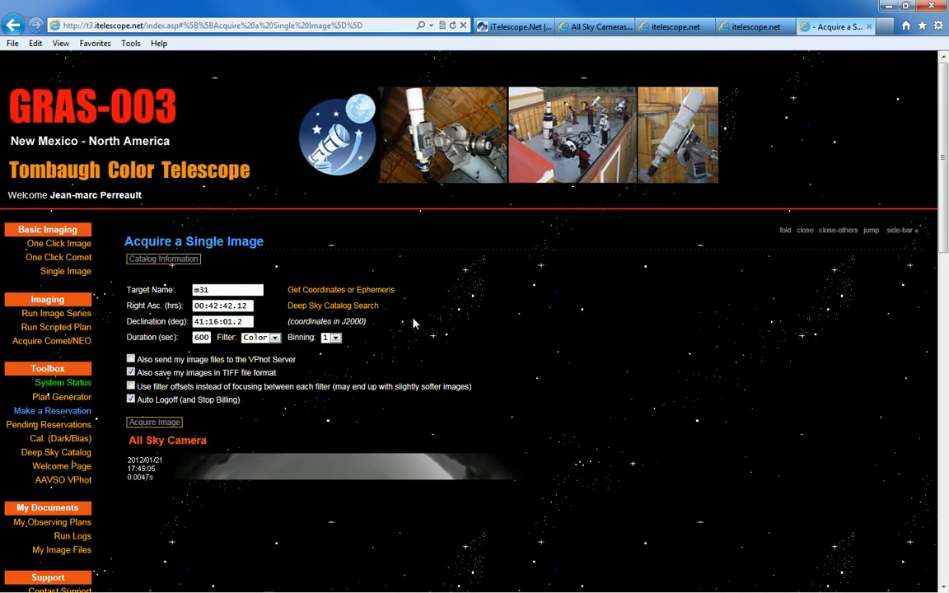
Examine the single image form's filter offset option, TIFF file format option and target name.
scroll(417, 314, down, 1)
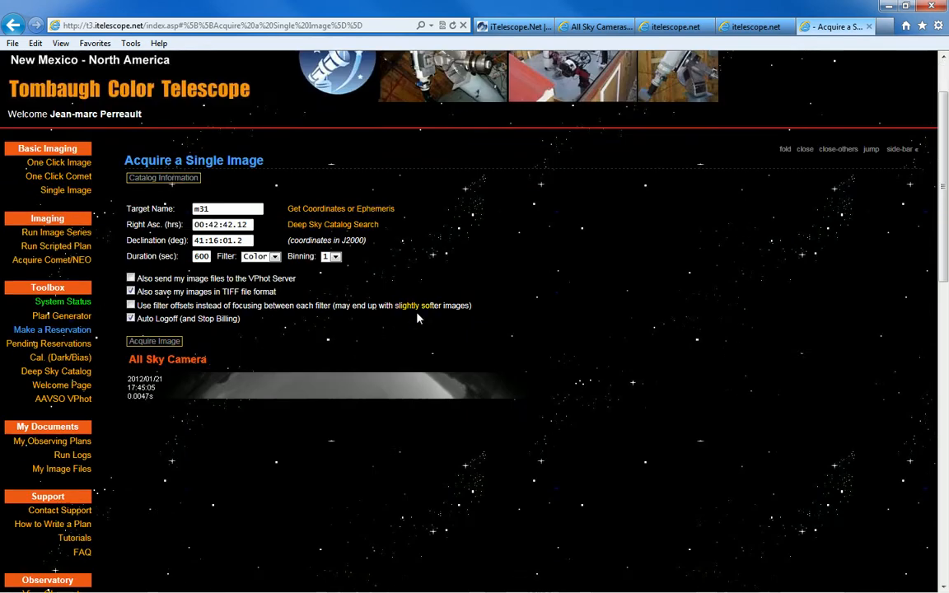
click(131, 306)
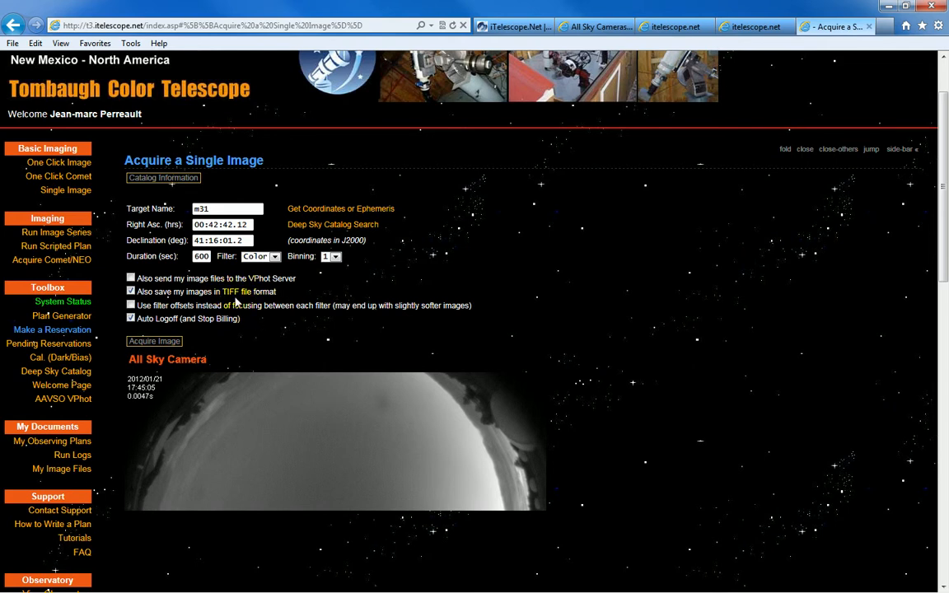
drag(223, 291, 240, 293)
click(257, 334)
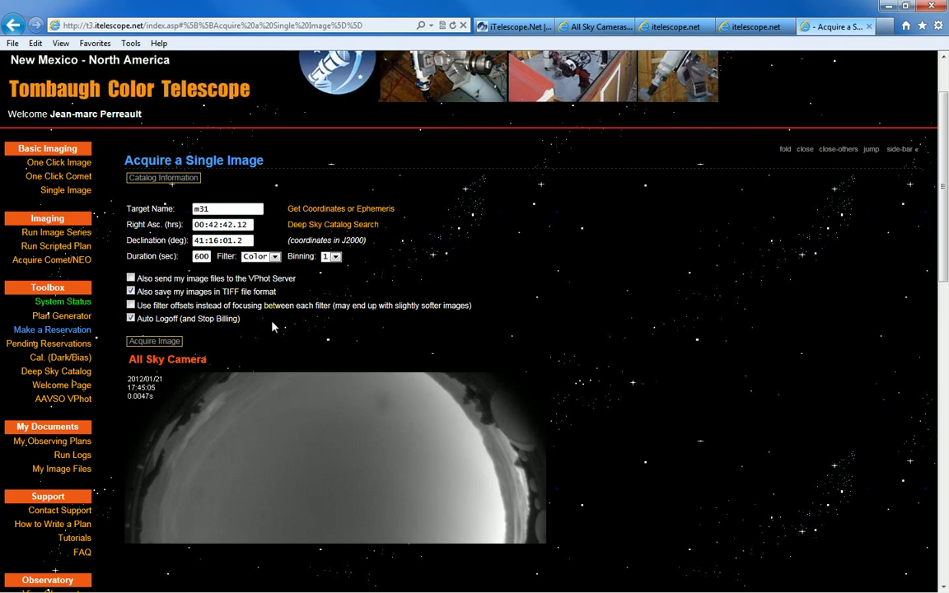
click(211, 209)
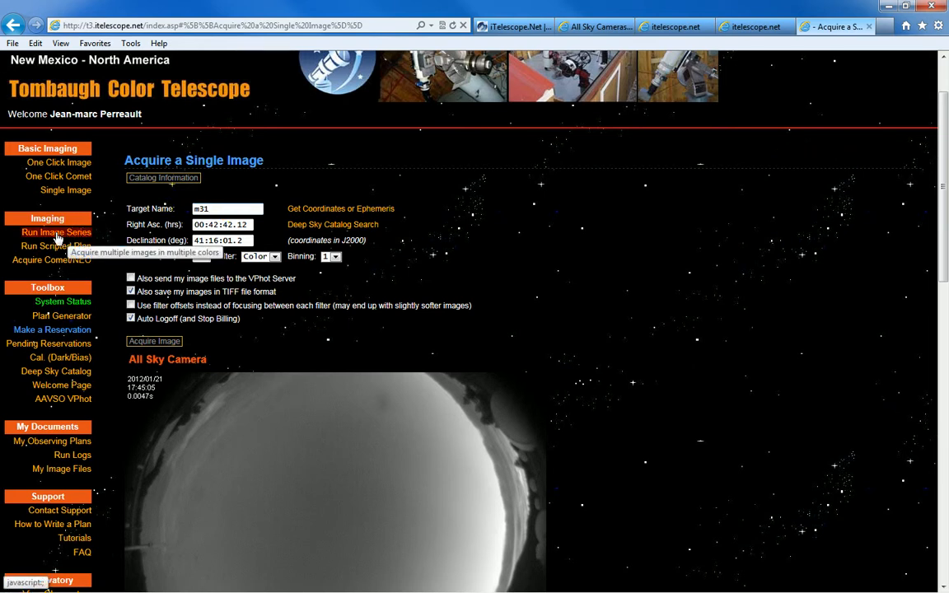
Open the image series form for the m31 target and check the binning choices of the first exposure row.
click(56, 235)
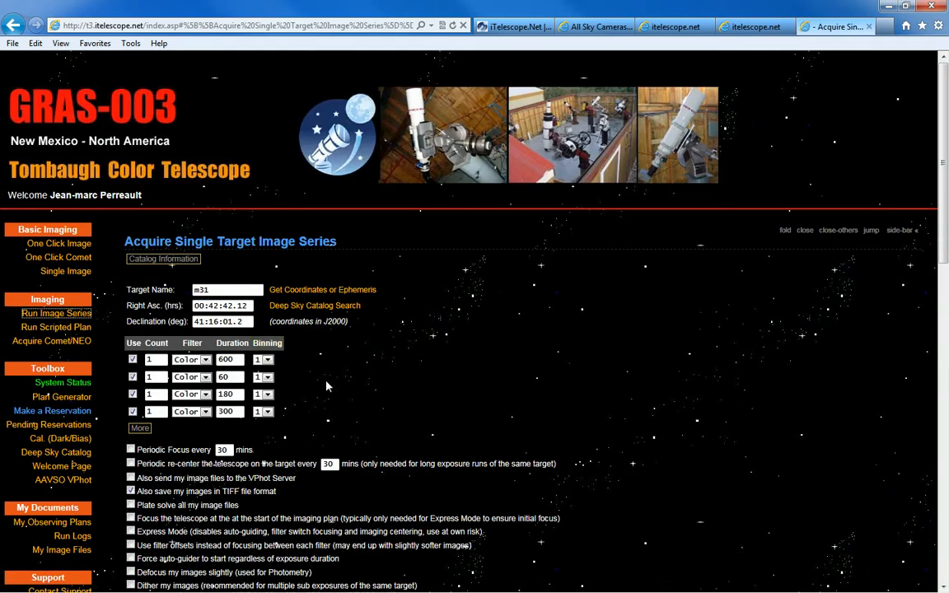
scroll(161, 354, down, 2)
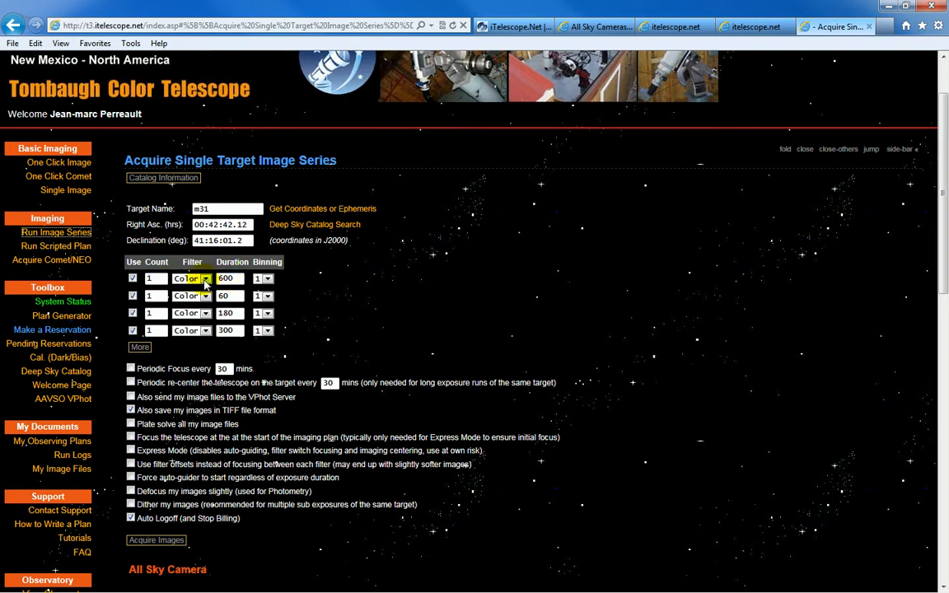
click(267, 281)
click(267, 280)
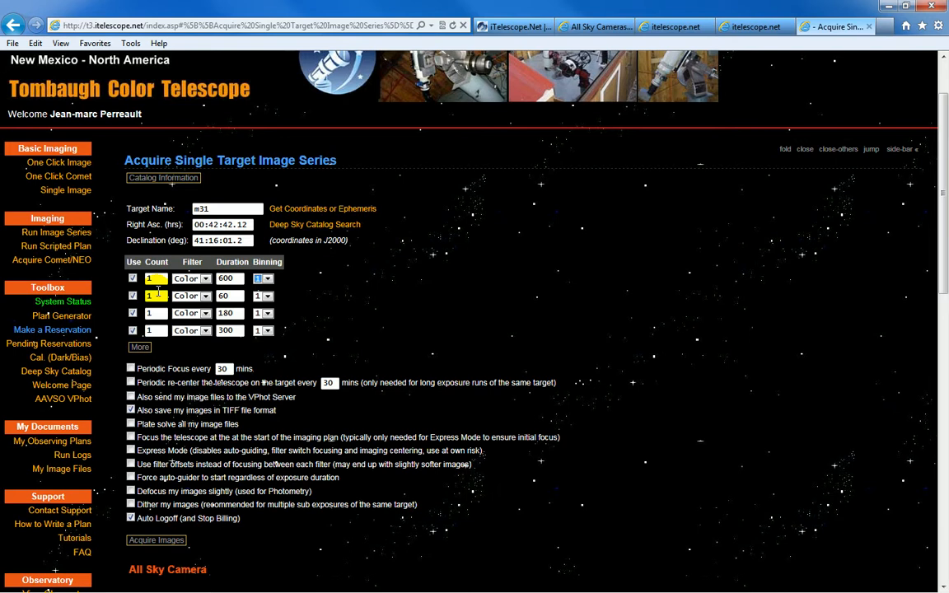
Set the second exposure row's duration to 300 and exclude the third and fourth rows from the series.
double_click(235, 298)
key(BackSpace)
text(300)
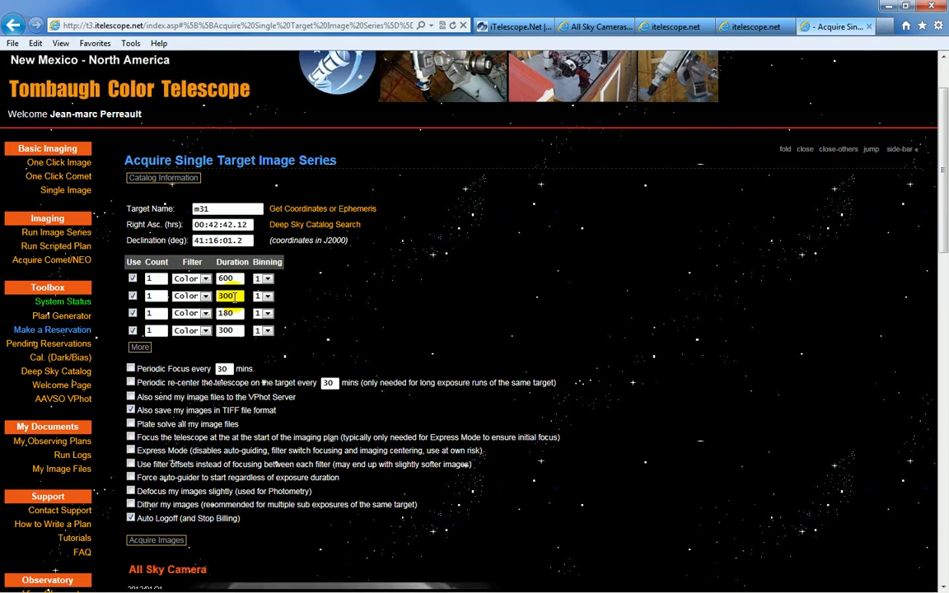
click(133, 313)
click(132, 330)
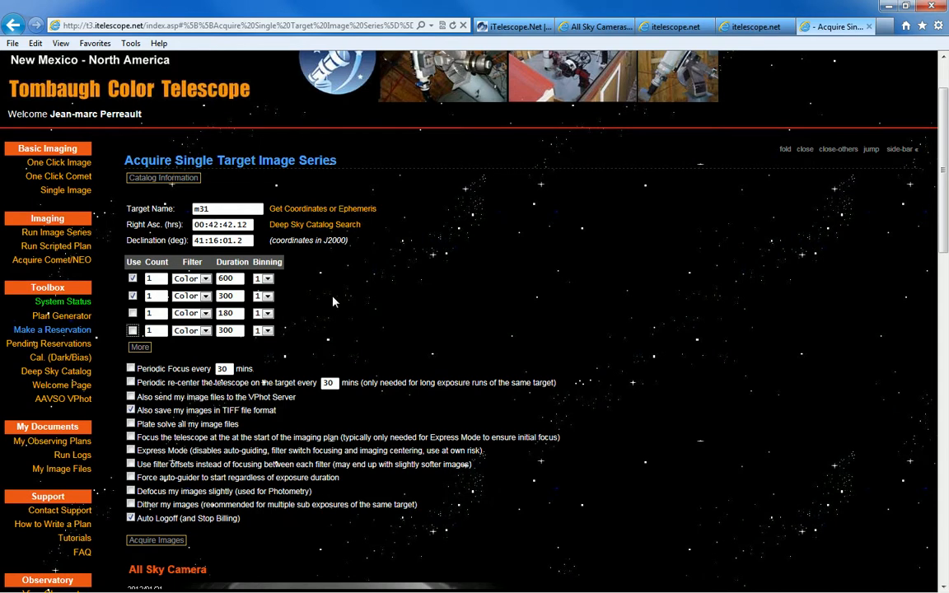
Examine the image series options, from periodic focus and re-centering through dithering and auto logoff.
scroll(296, 272, down, 1)
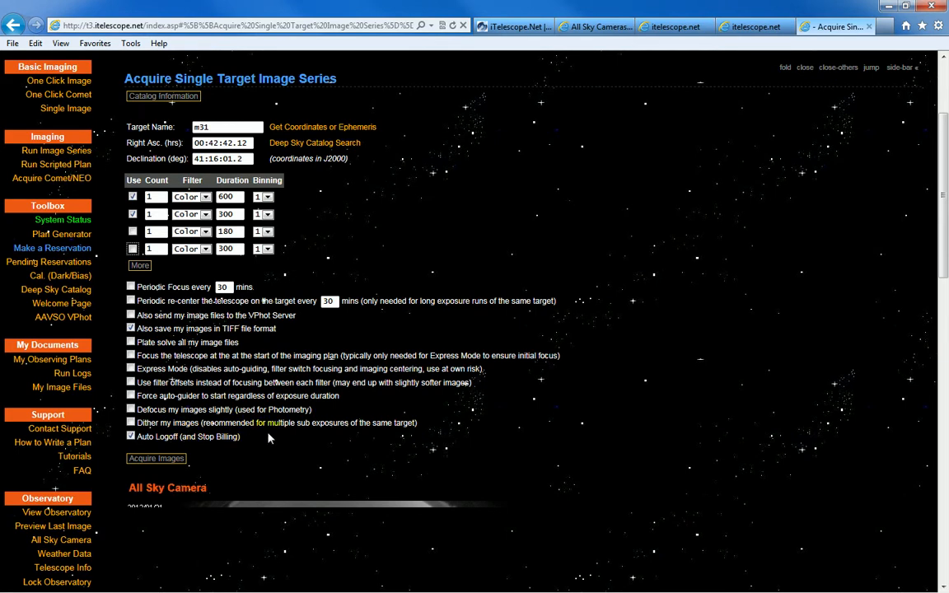
scroll(264, 439, down, 1)
scroll(275, 401, up, 1)
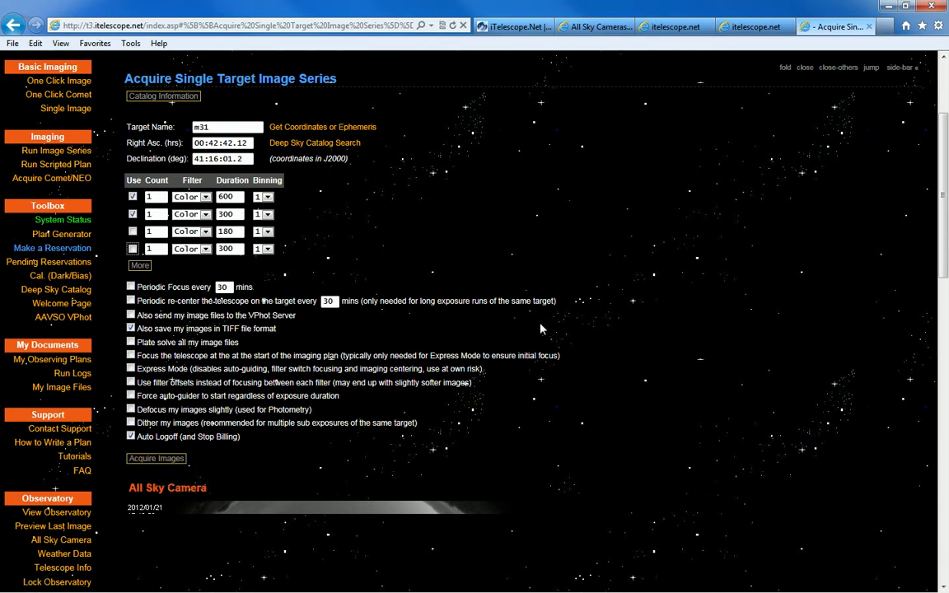
scroll(536, 328, up, 1)
scroll(514, 308, down, 1)
scroll(502, 312, down, 1)
scroll(493, 318, down, 1)
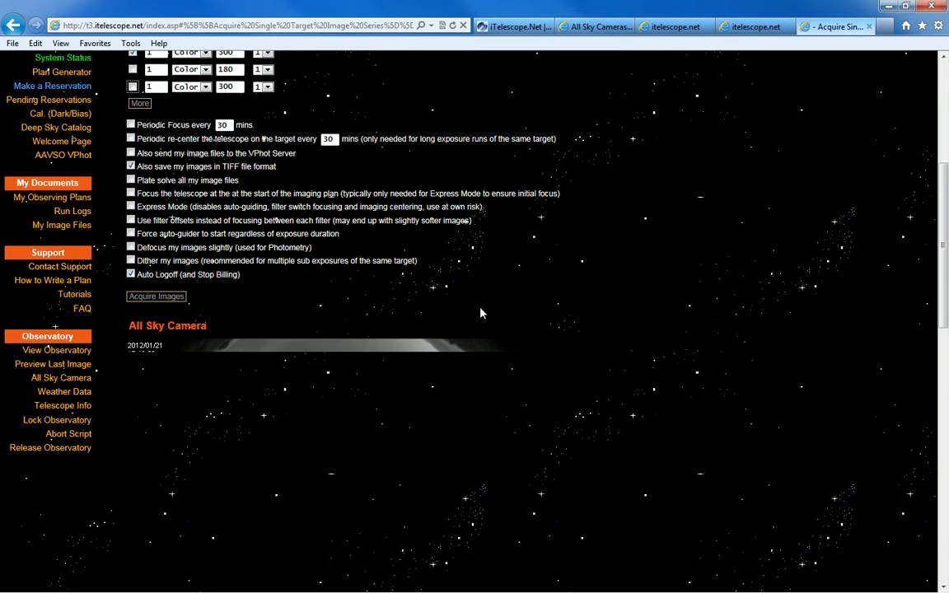
scroll(460, 294, up, 2)
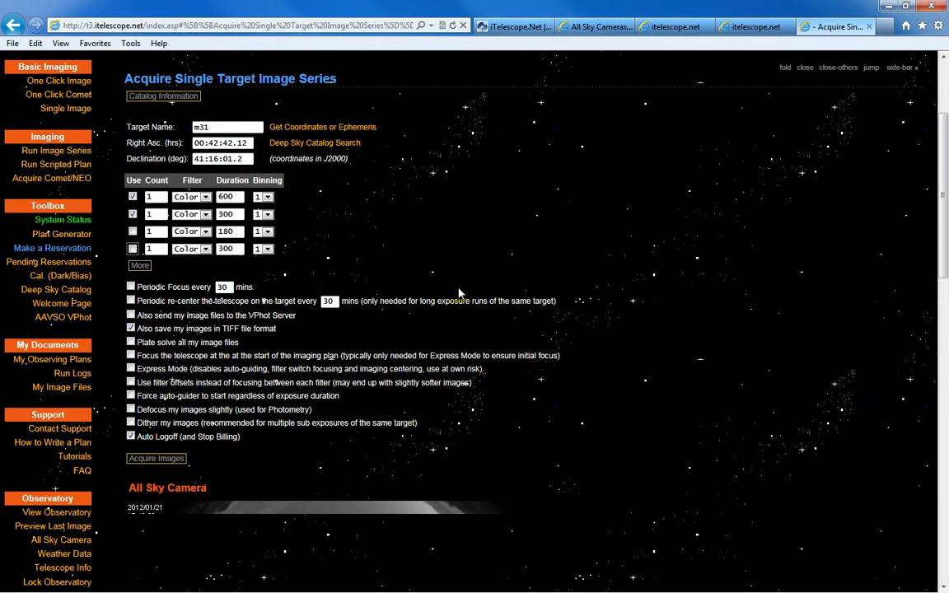